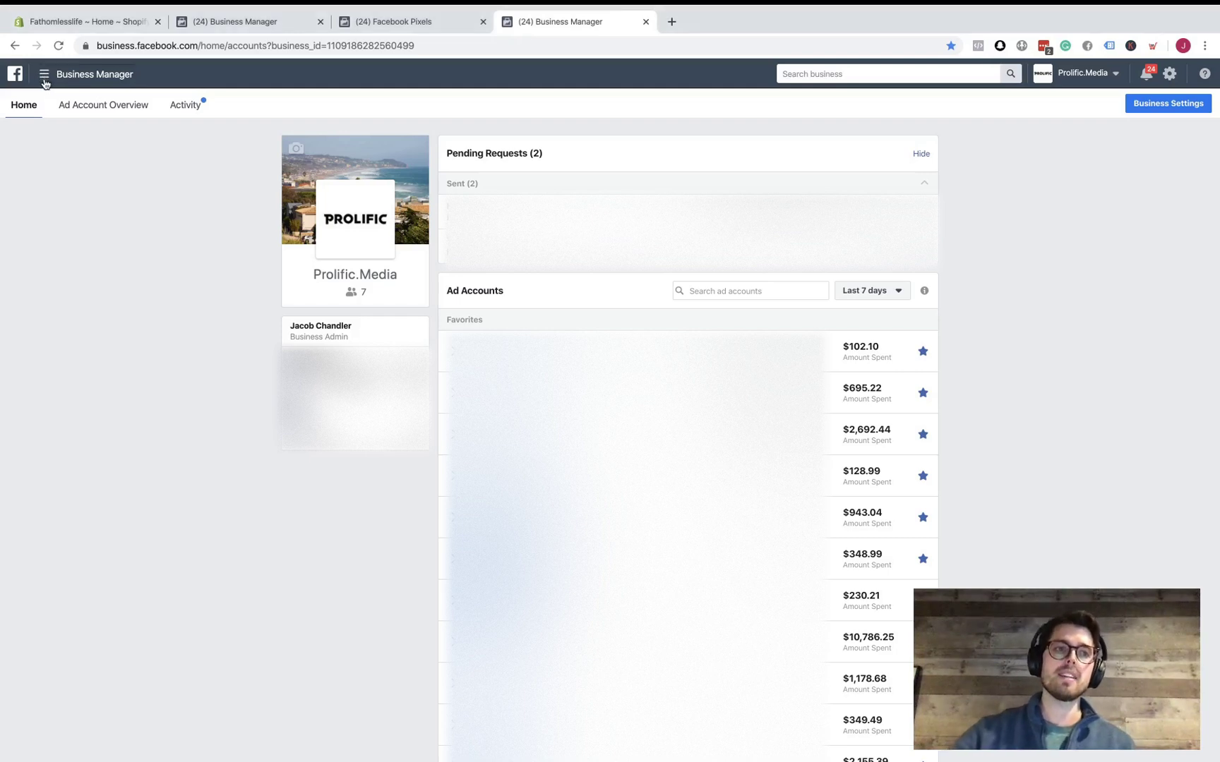
Go to the Pixels page in Events Manager from the All Tools menu under Measure & Report
left_click(45, 77)
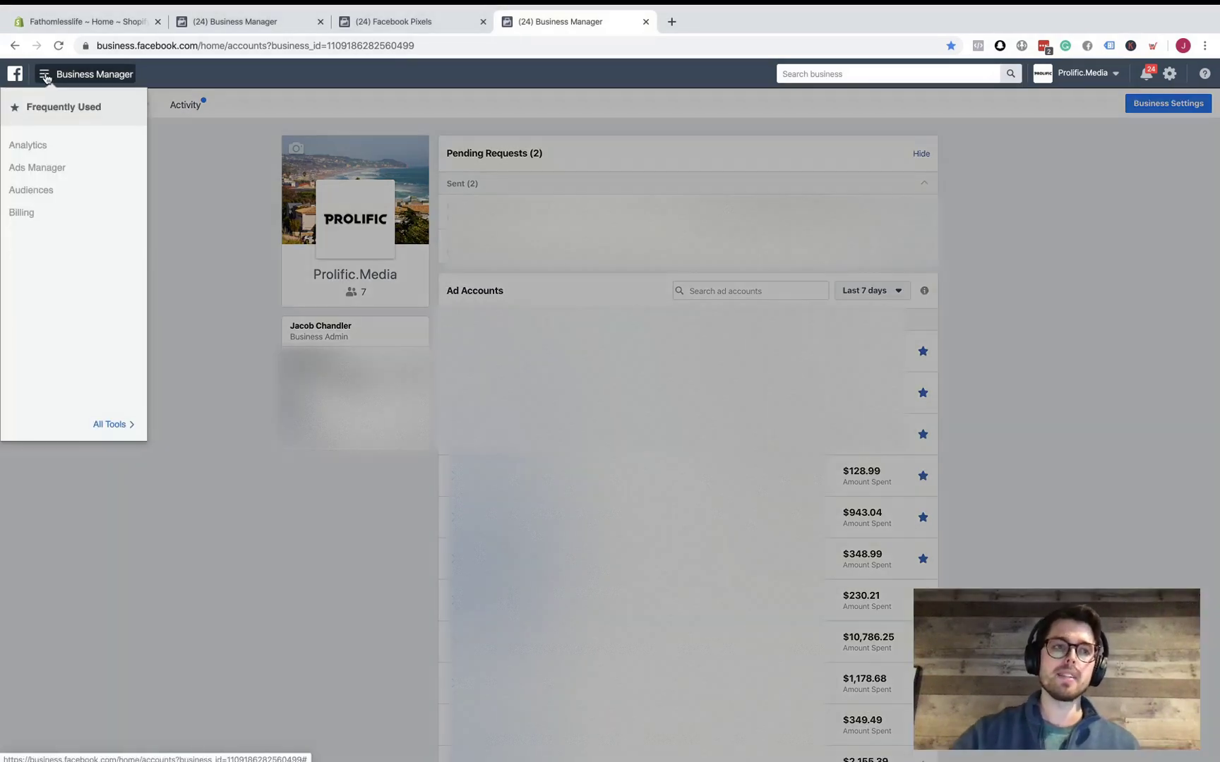
left_click(111, 424)
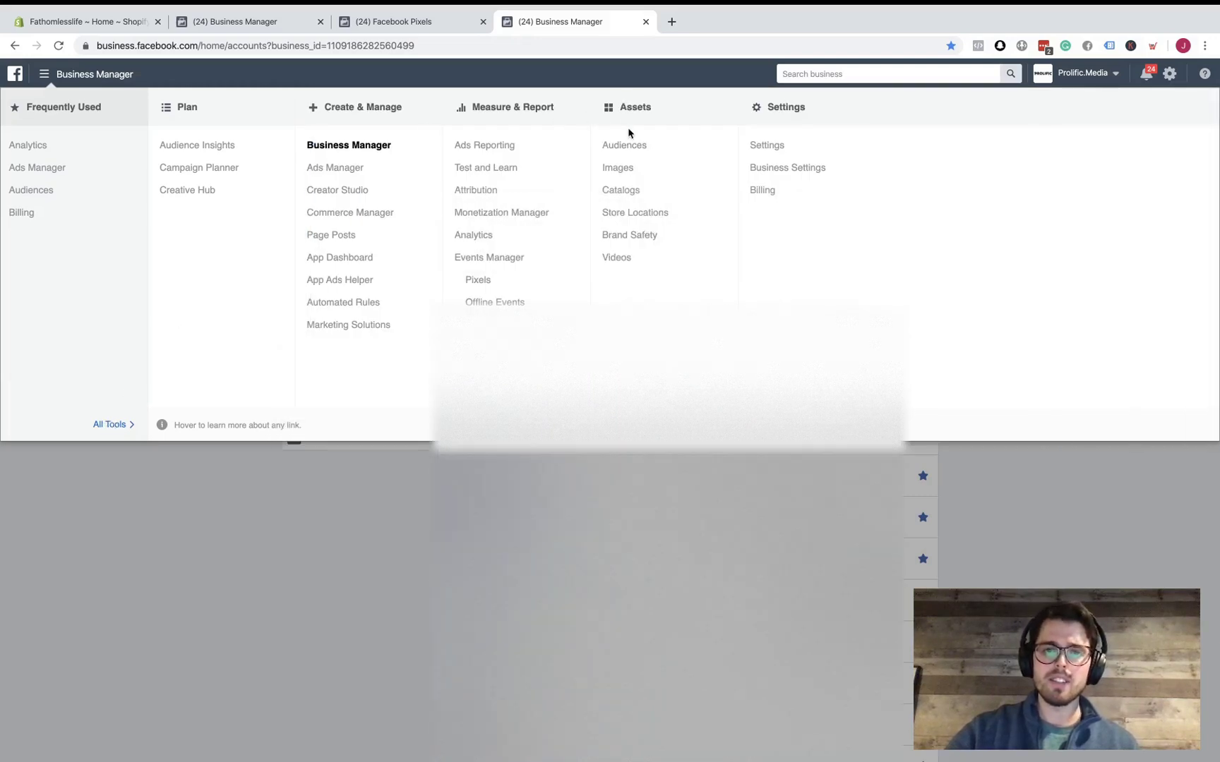
left_click(478, 281)
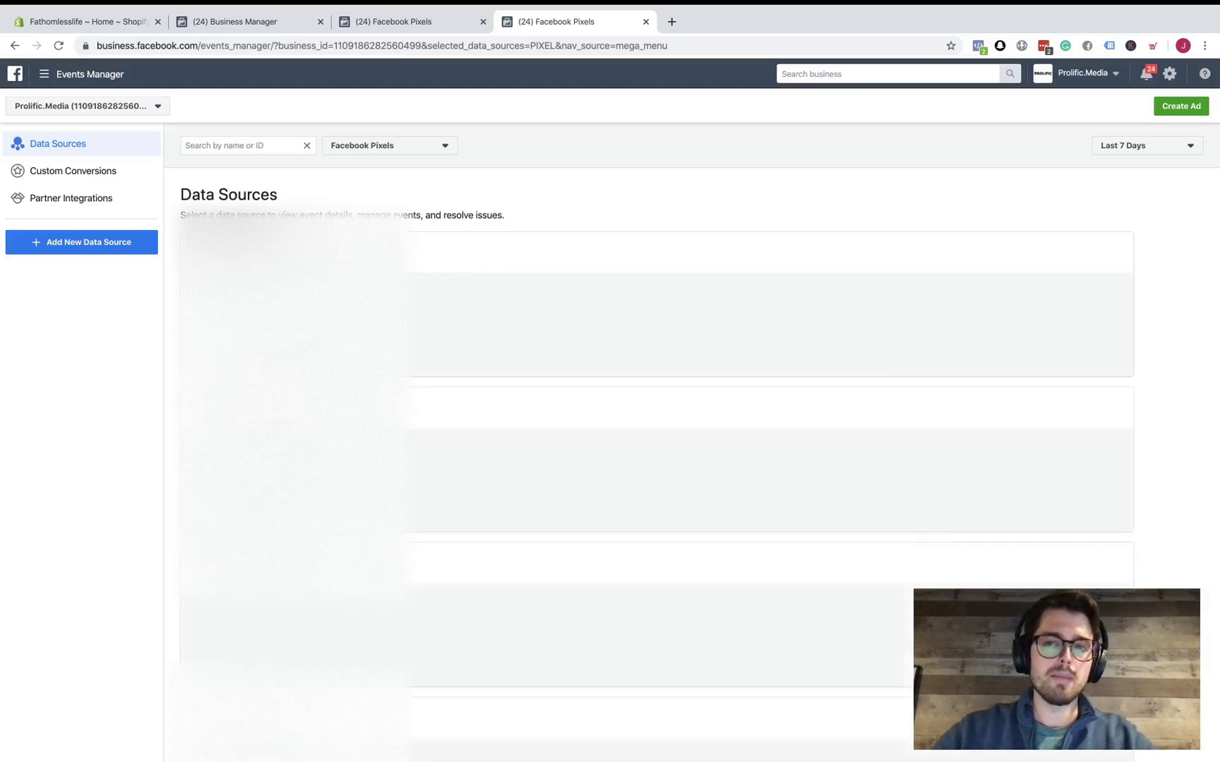
Add a new Facebook Pixel data source named TEST PIXEL with website test.com
left_click(72, 247)
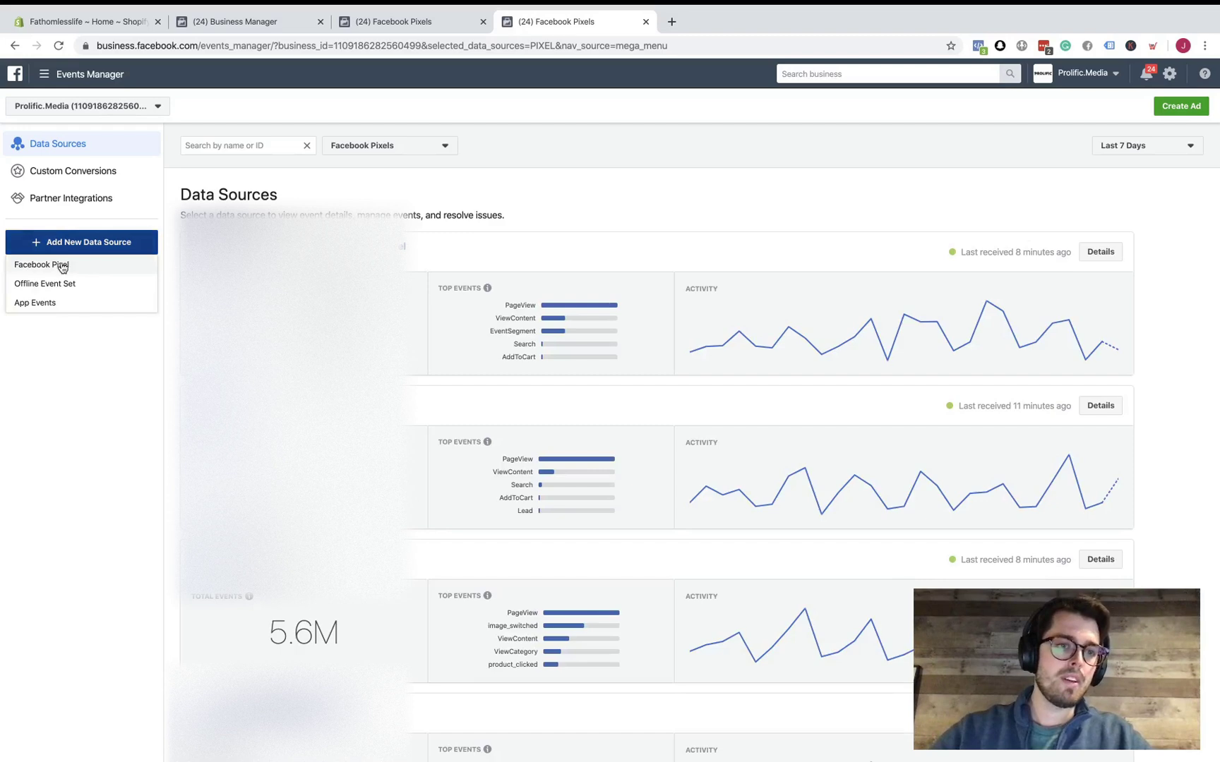
left_click(62, 266)
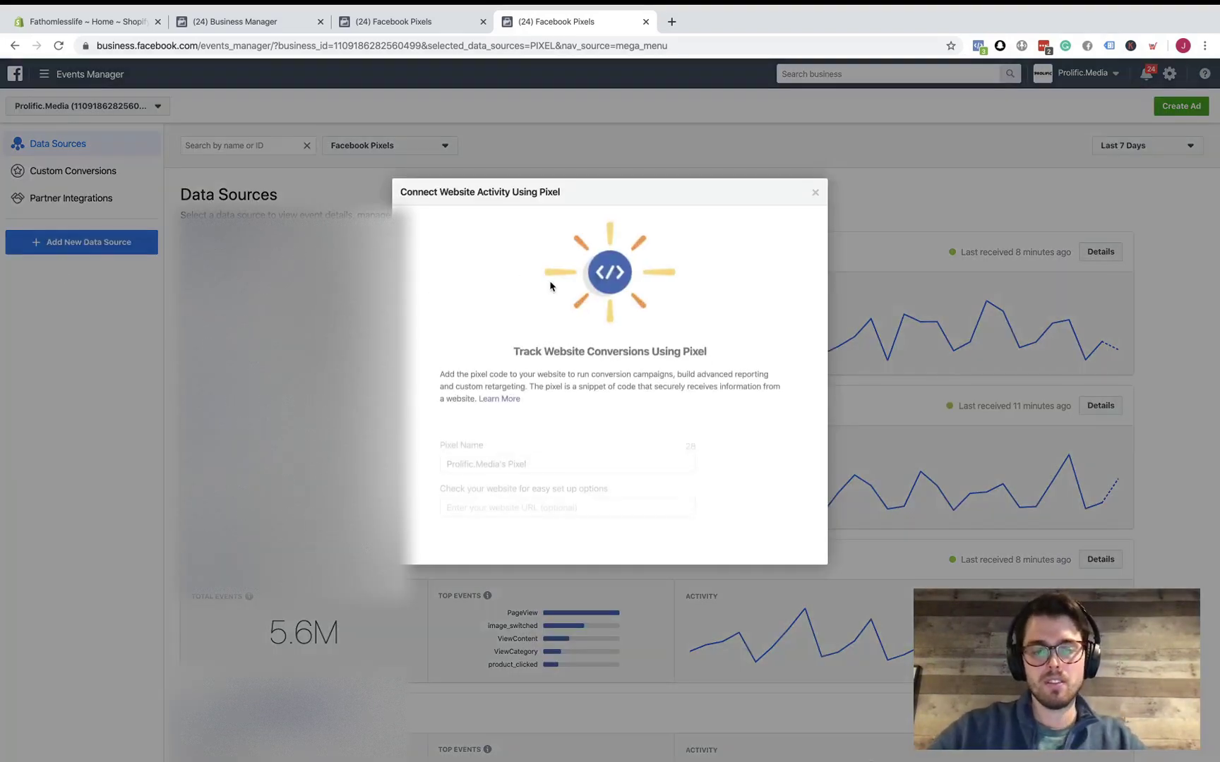
left_click(498, 445)
double_click(498, 444)
triple_click(499, 445)
type("T")
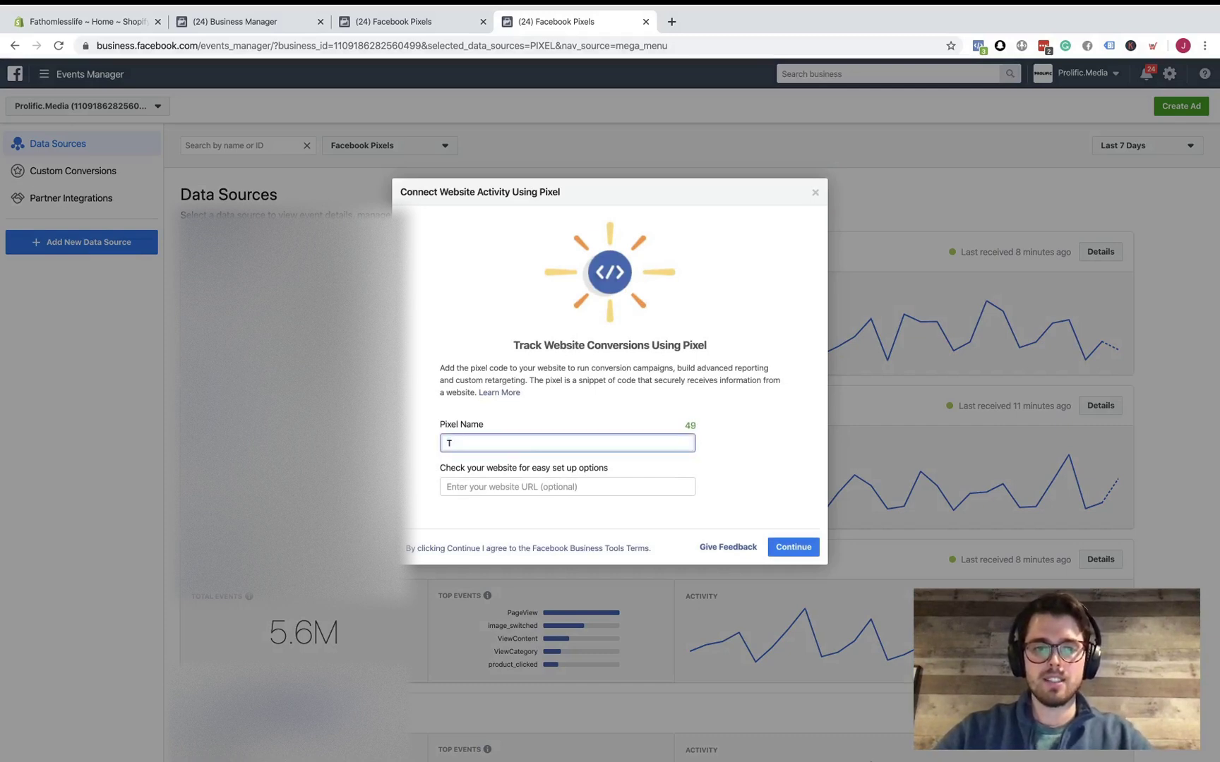
type("EST PIX")
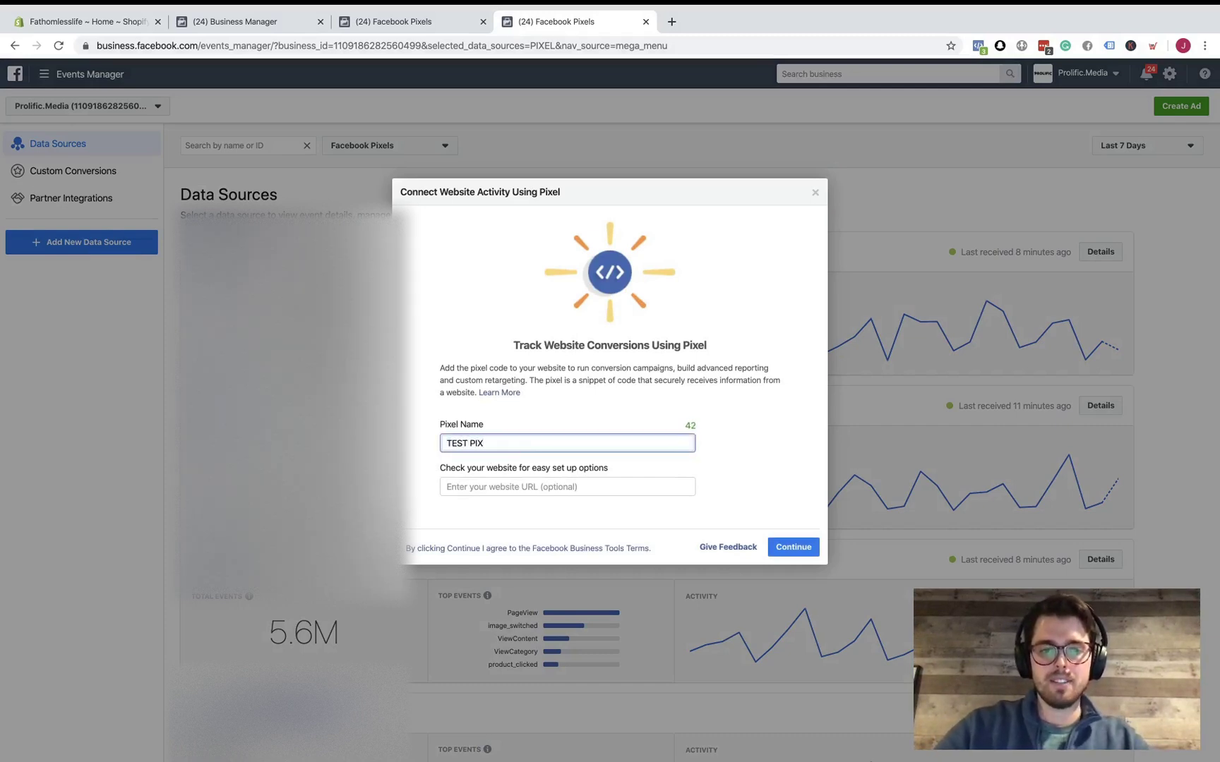
type("EL")
left_click(568, 488)
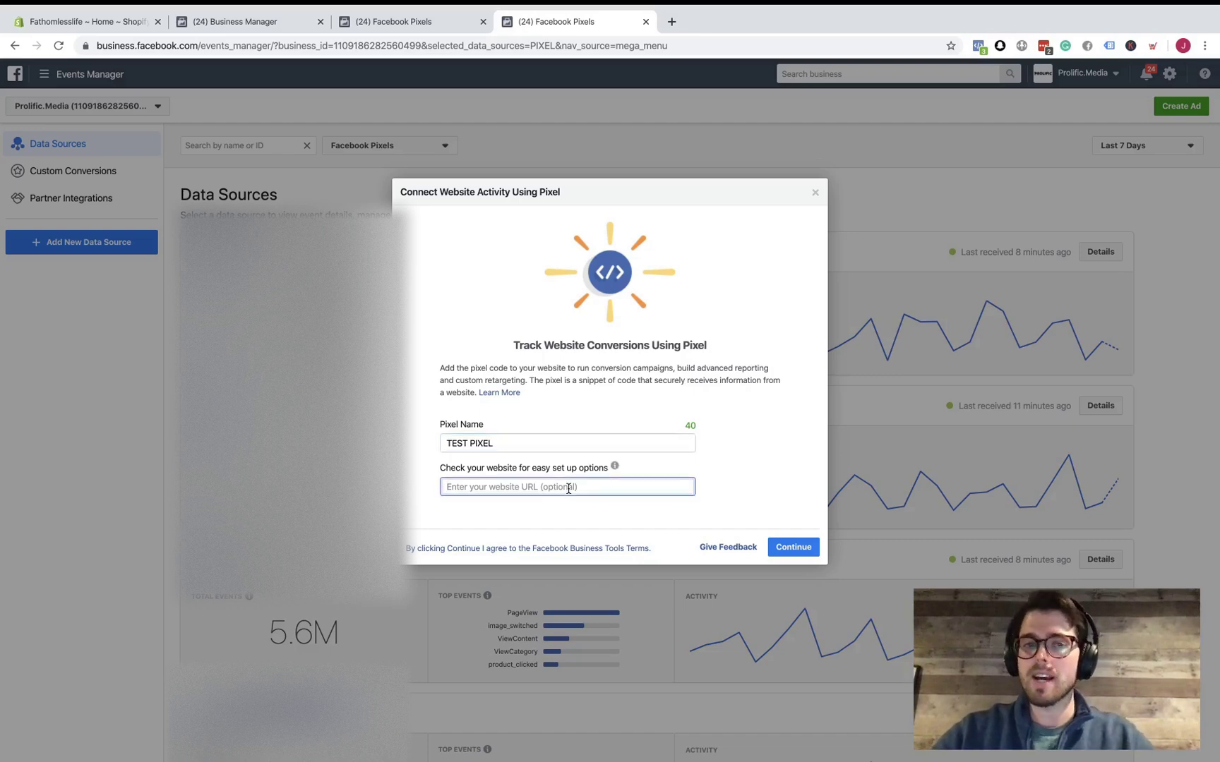
type("test.com")
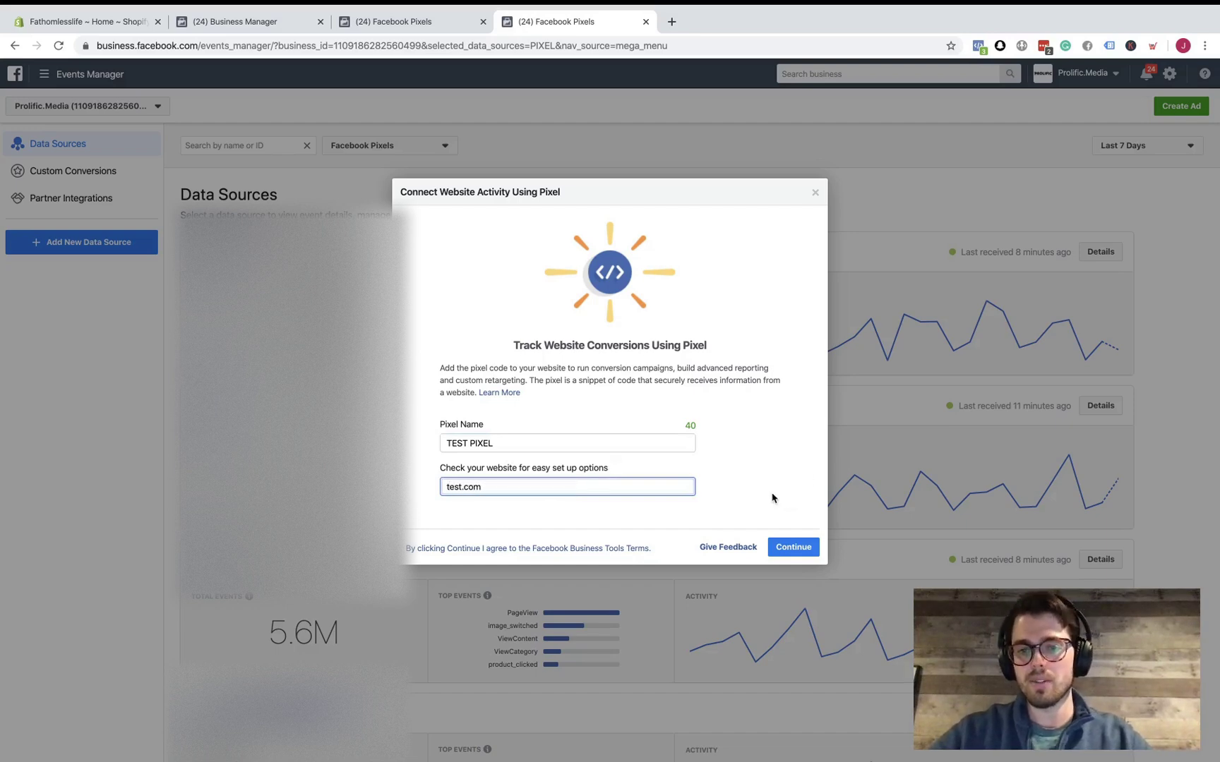
left_click(777, 501)
Create TEST PIXEL, cancel the install-method dialog, and copy the new pixel's ID
left_click(791, 549)
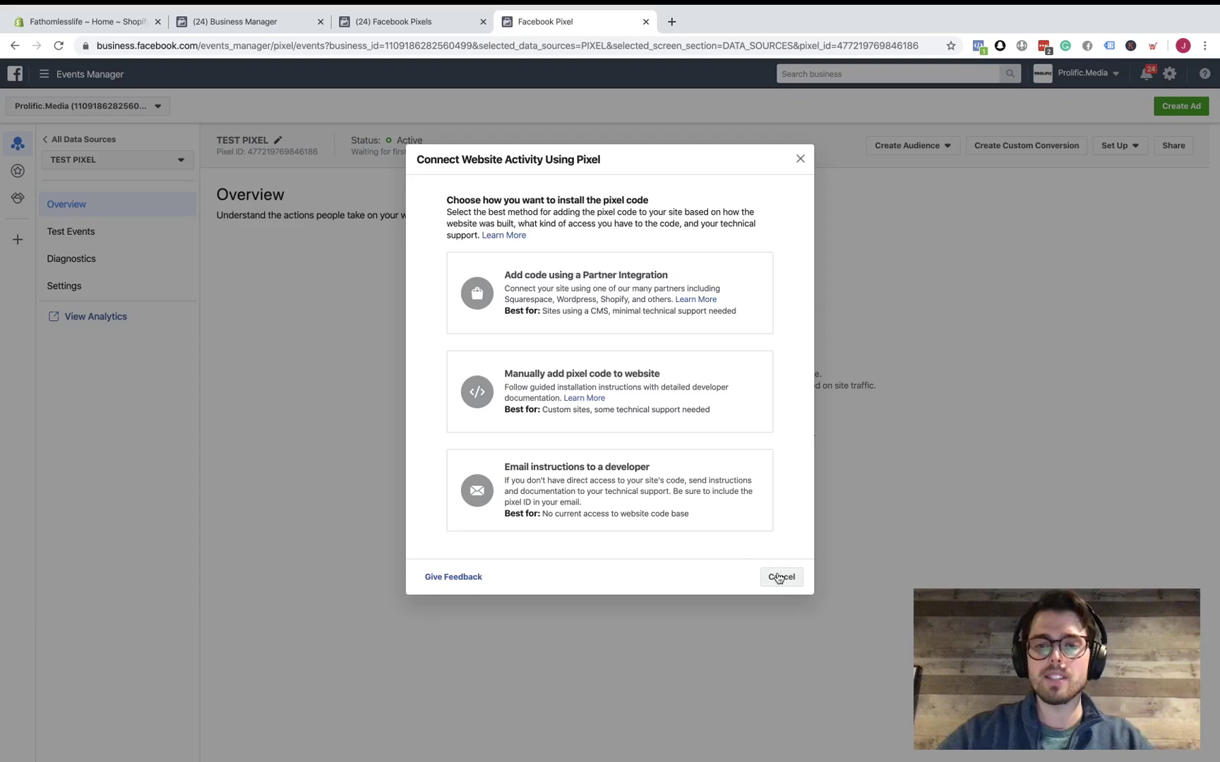
left_click(778, 578)
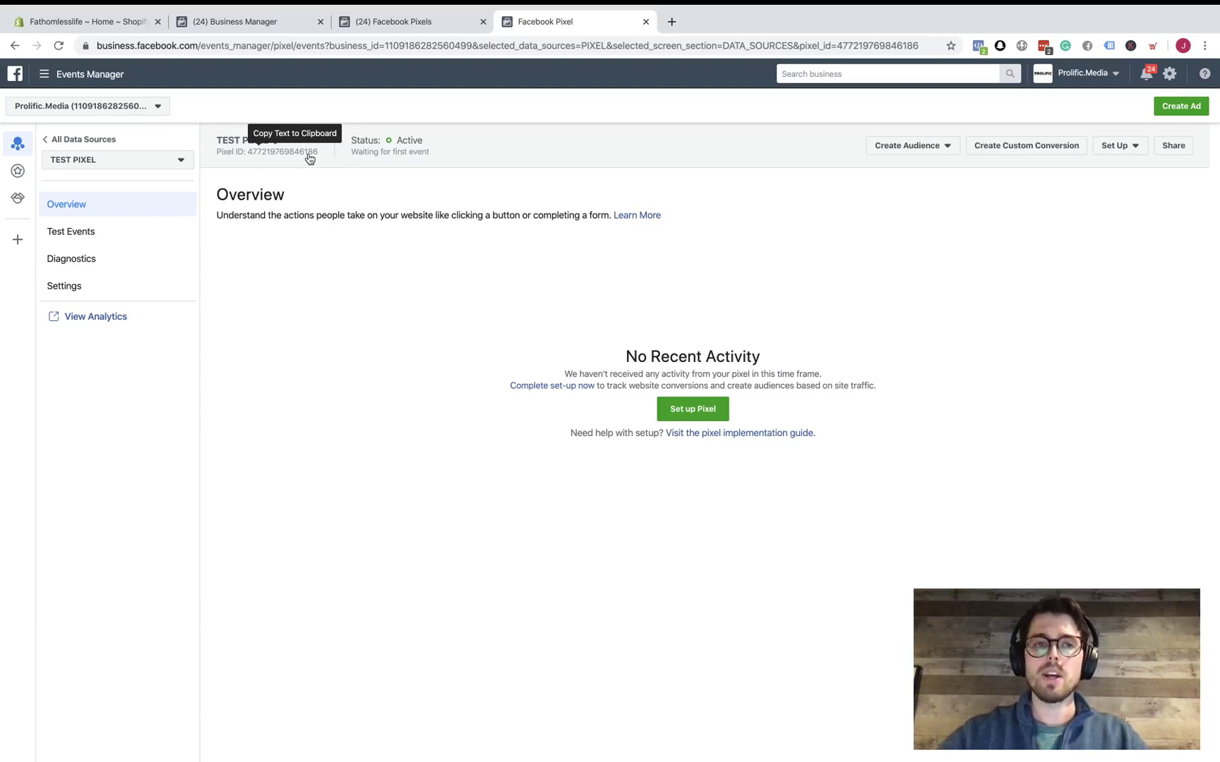
left_click(309, 159)
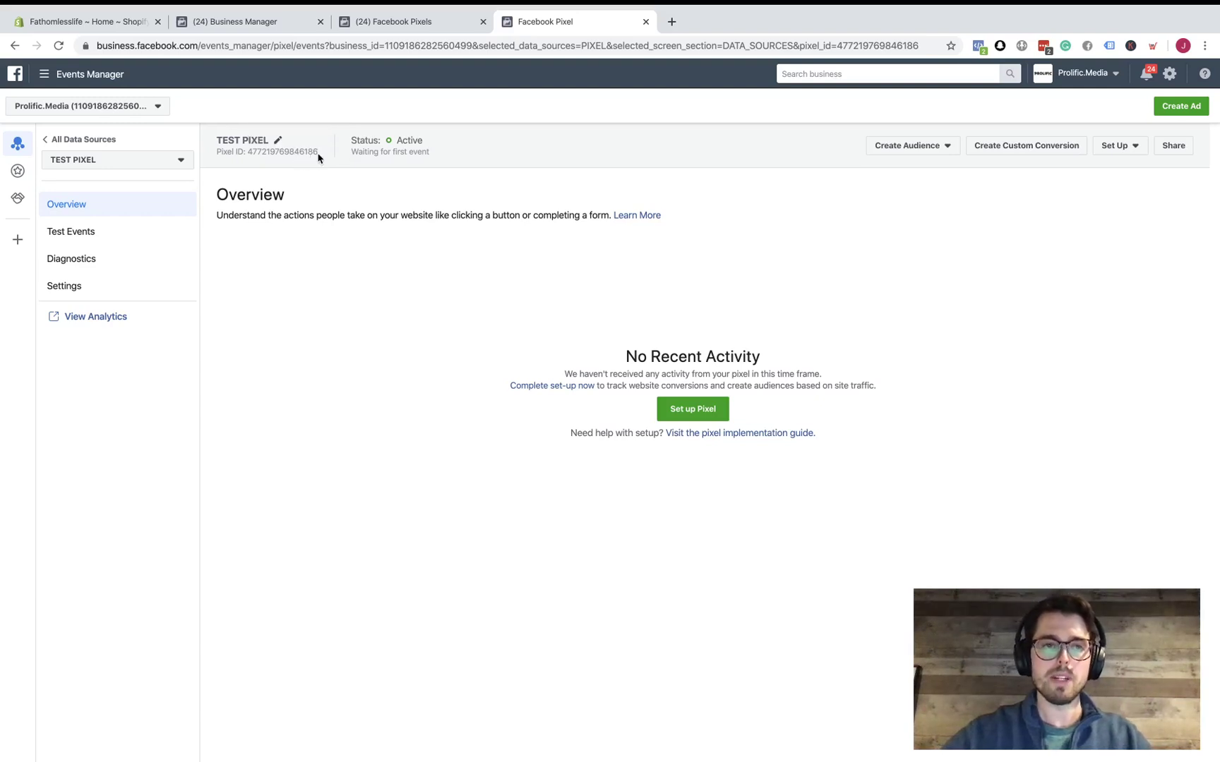
left_click(311, 158)
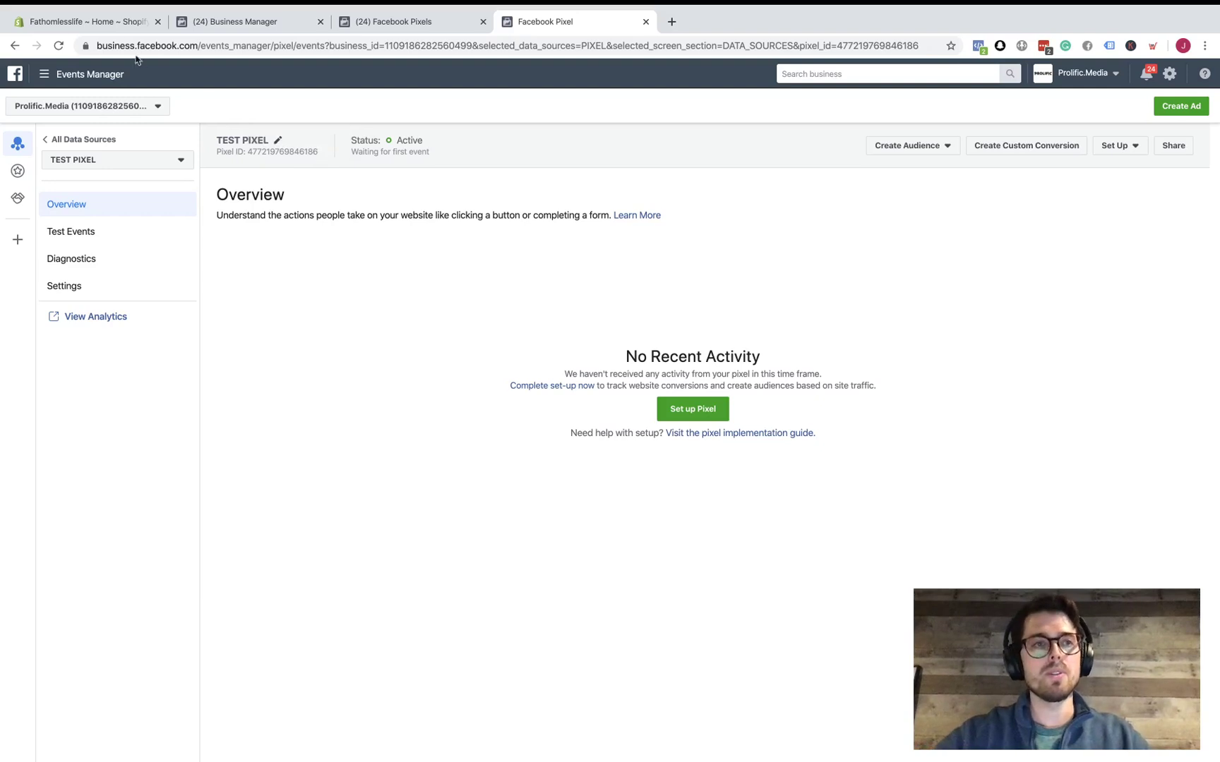
Switch to the Shopify admin and go to Online Store Preferences
left_click(111, 26)
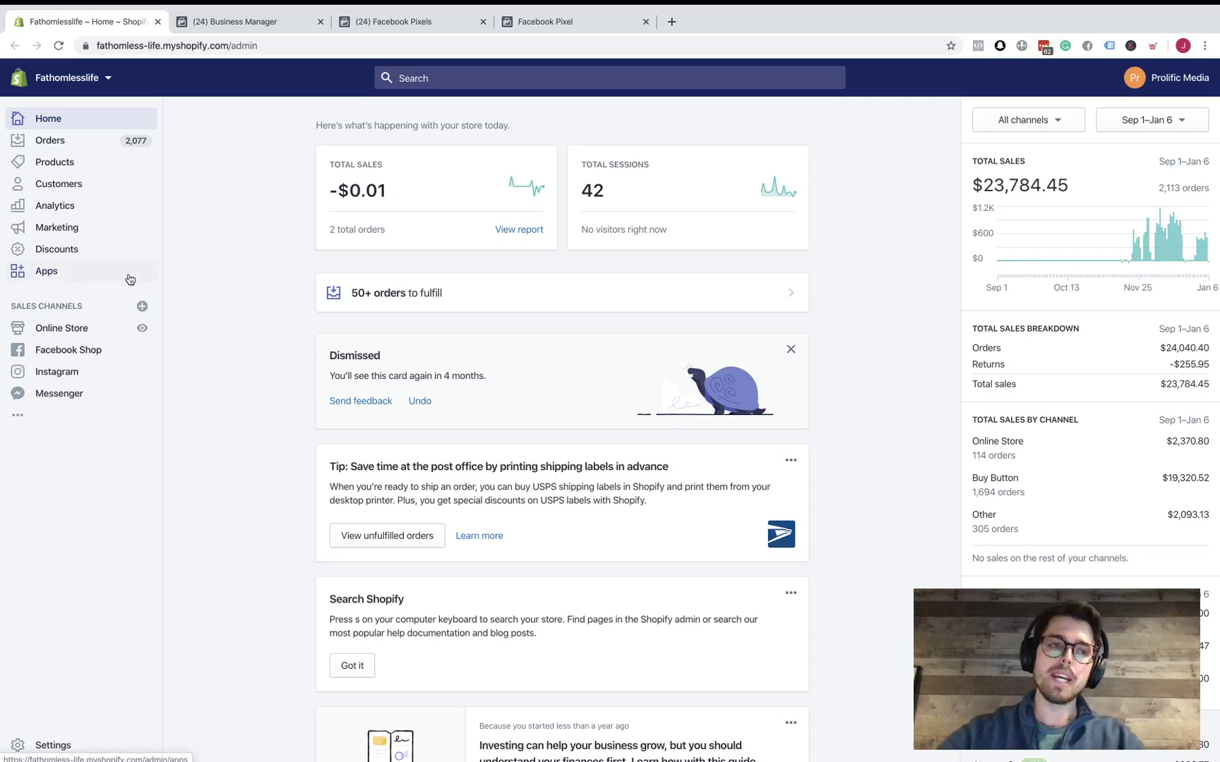
left_click(81, 332)
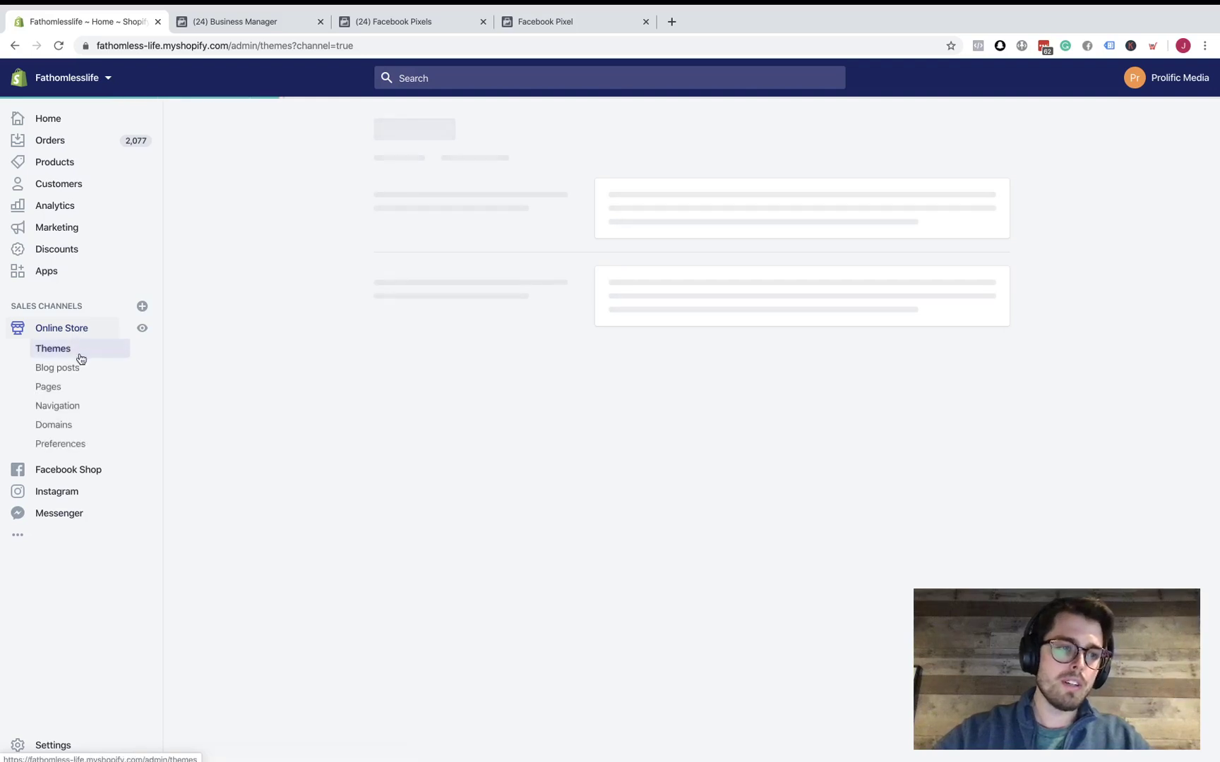
left_click(67, 446)
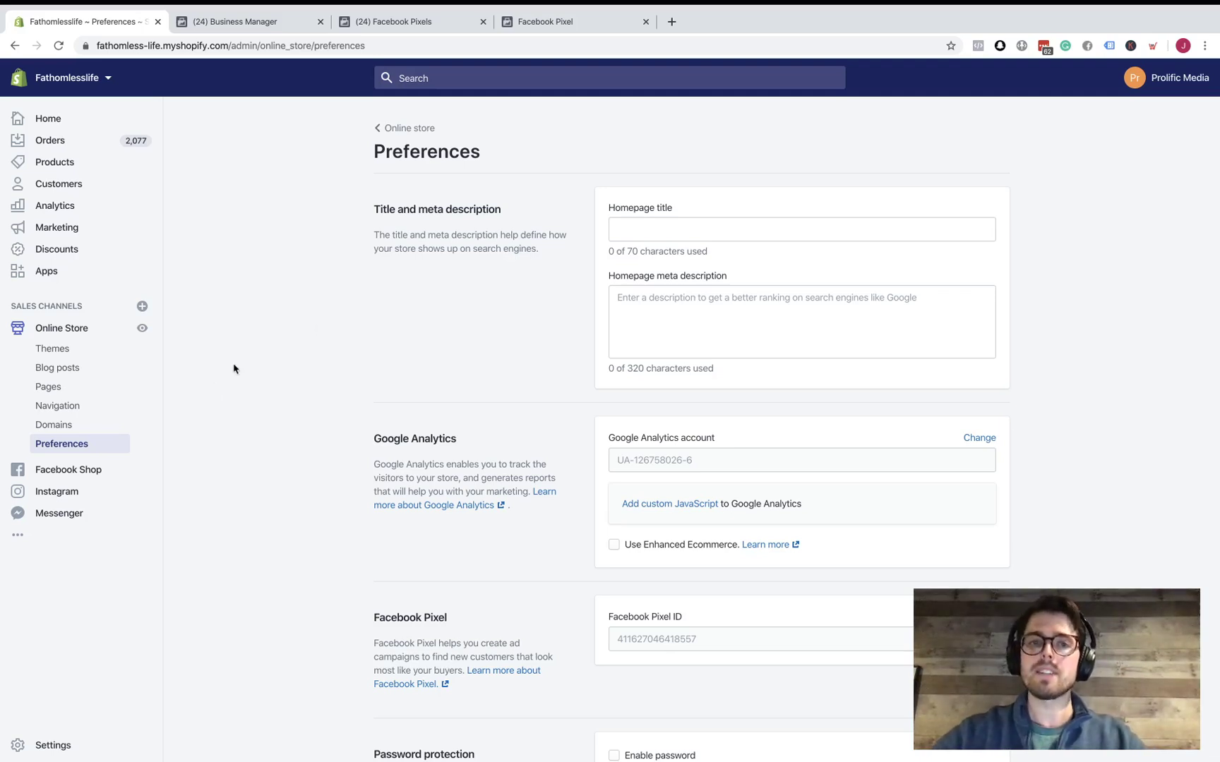
Dismiss the store title field's suggestion popups without entering a title
left_click(707, 226)
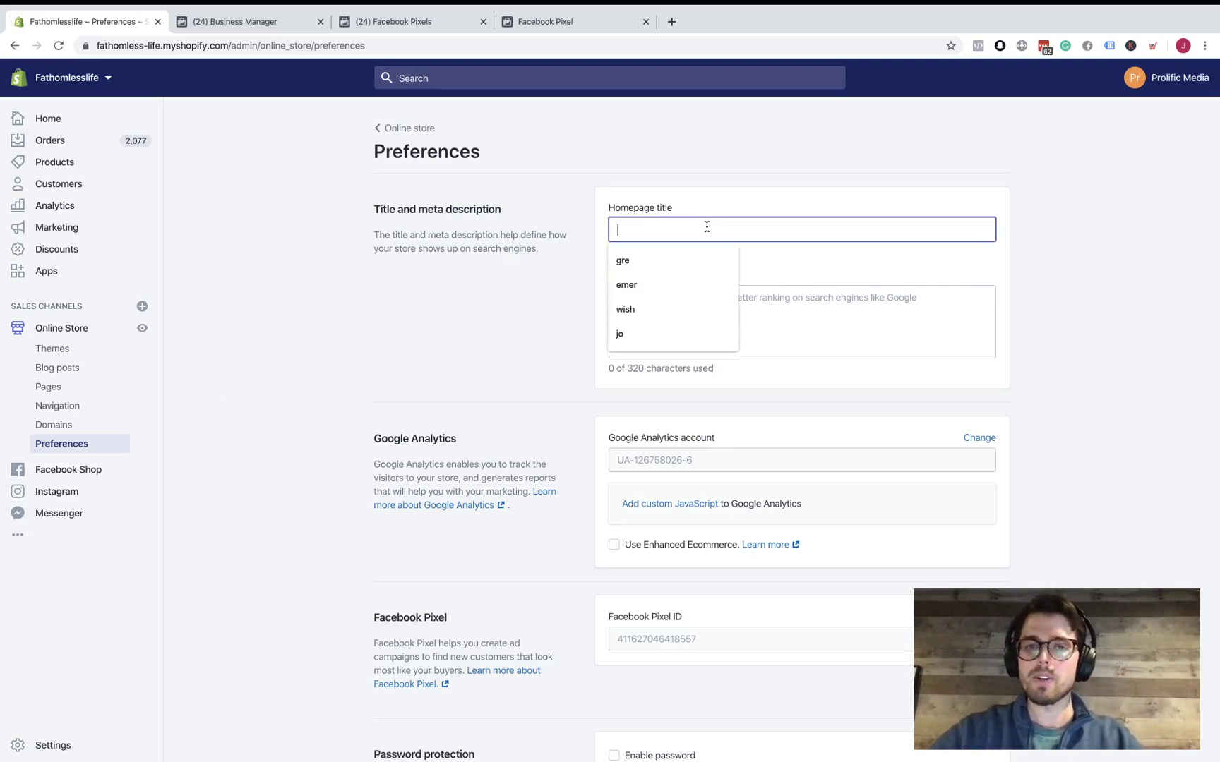
left_click(493, 303)
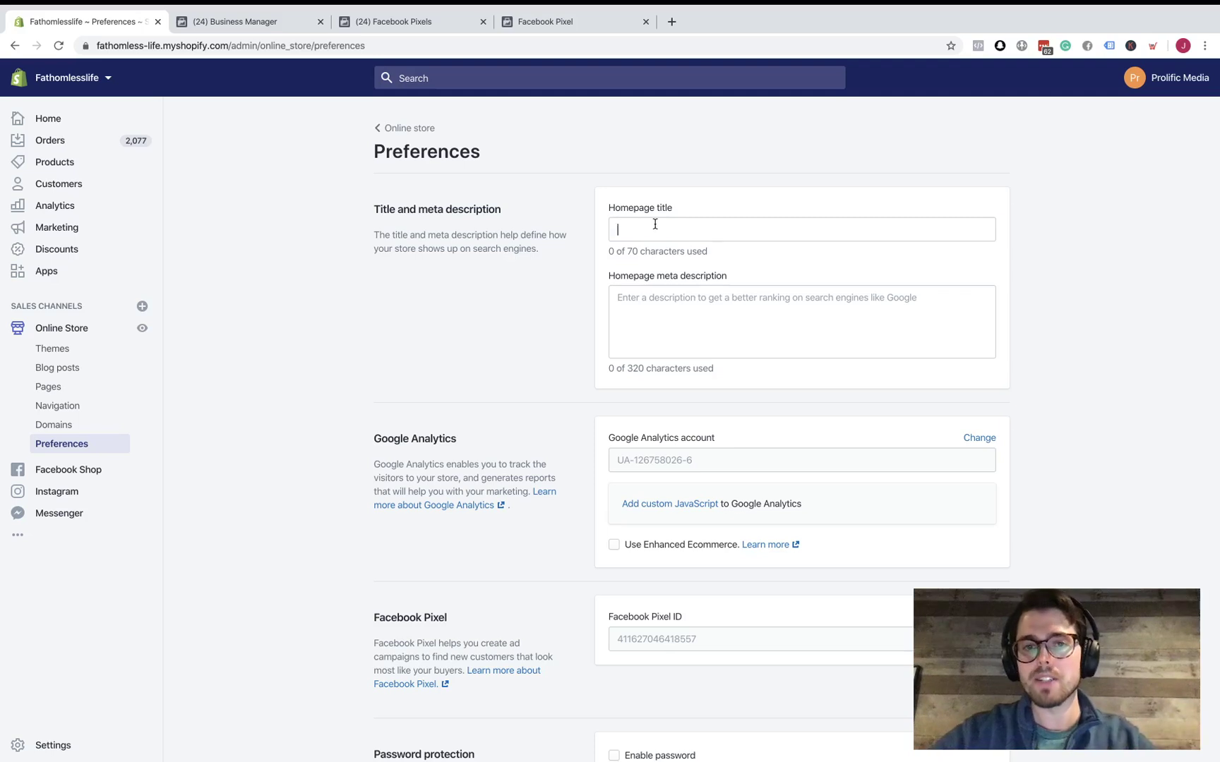
left_click(683, 233)
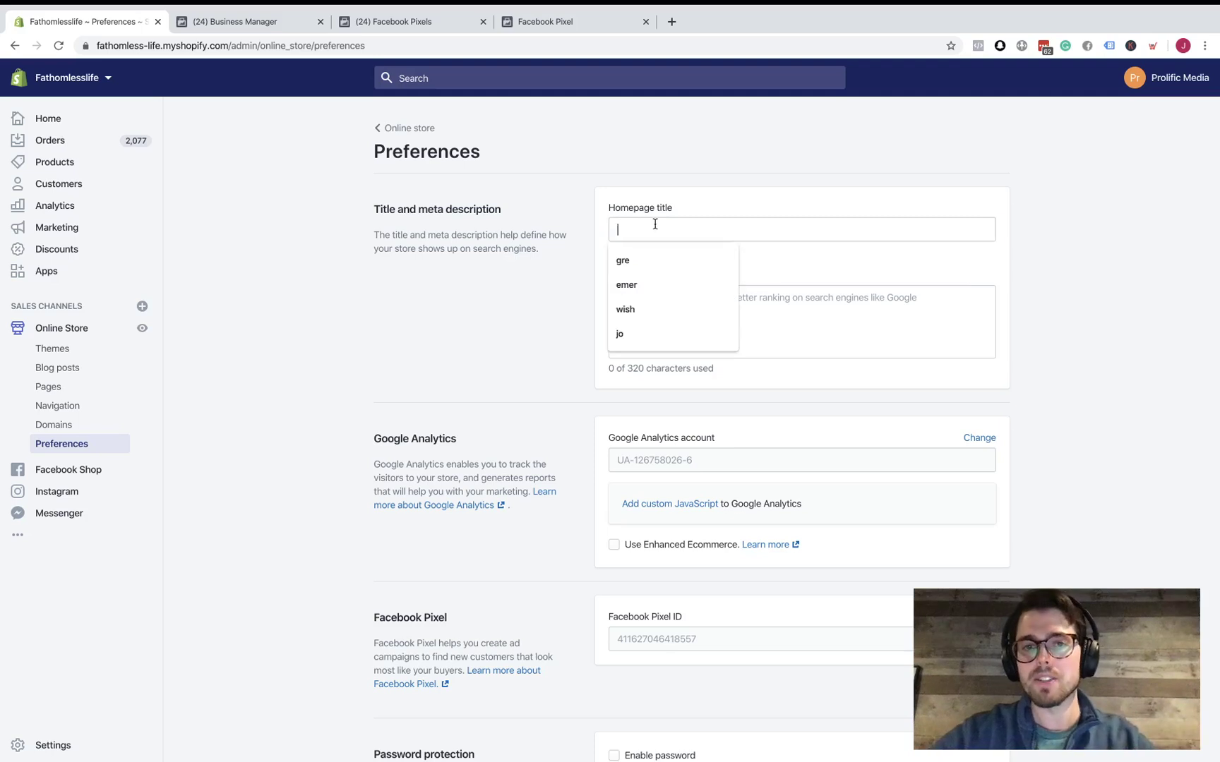
left_click(557, 271)
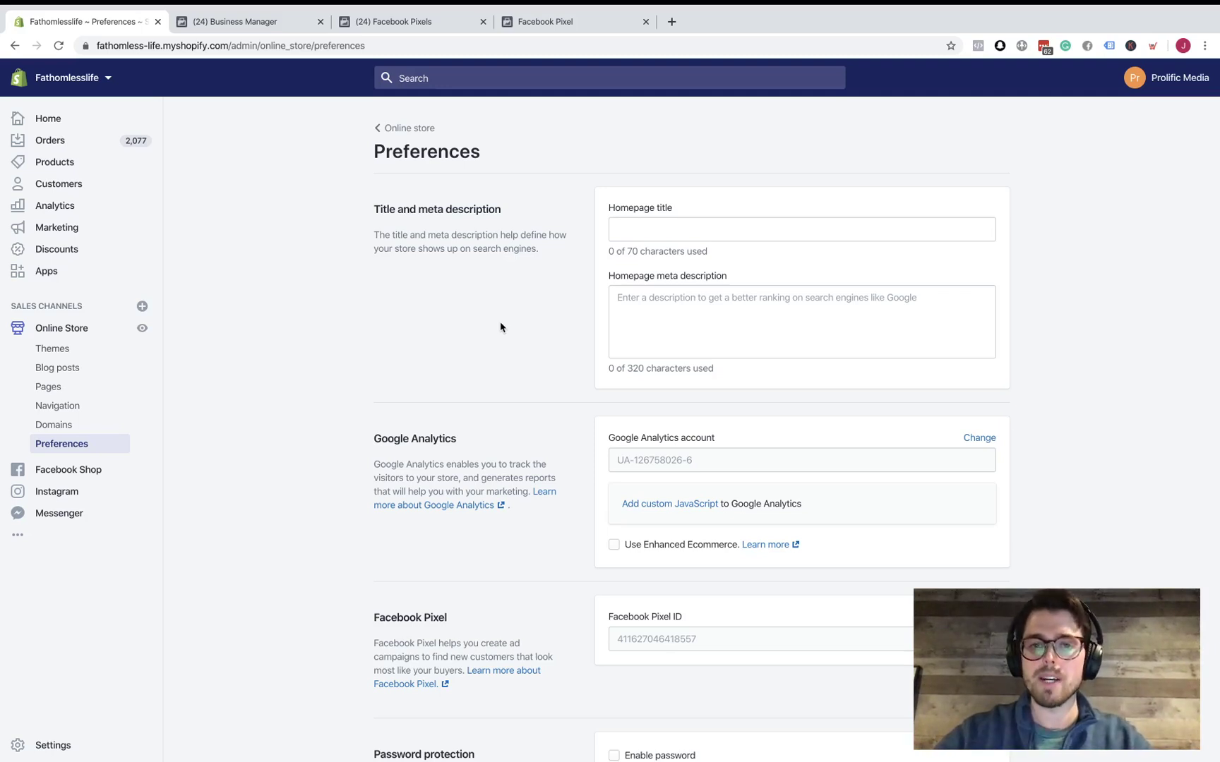
Replace the existing Facebook Pixel ID with the copied TEST PIXEL ID, unsaved
scroll(487, 363, "down", 3)
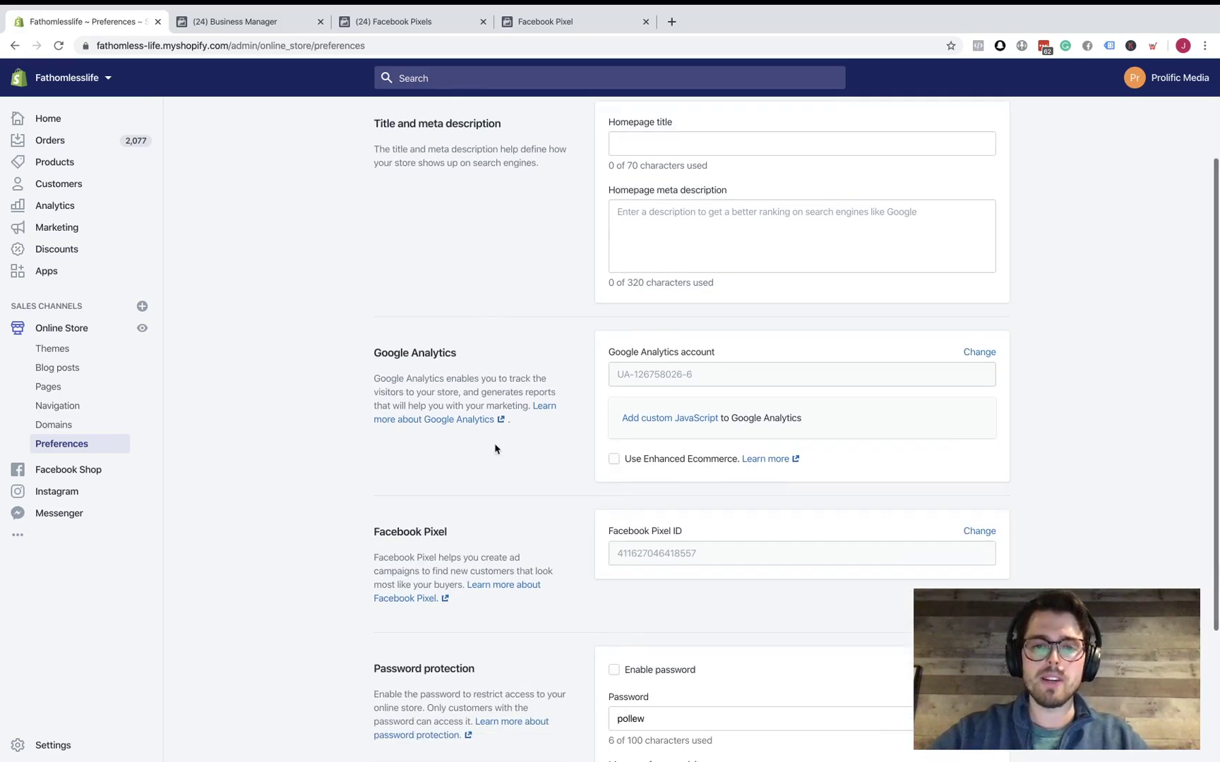
scroll(495, 449, "down", 3)
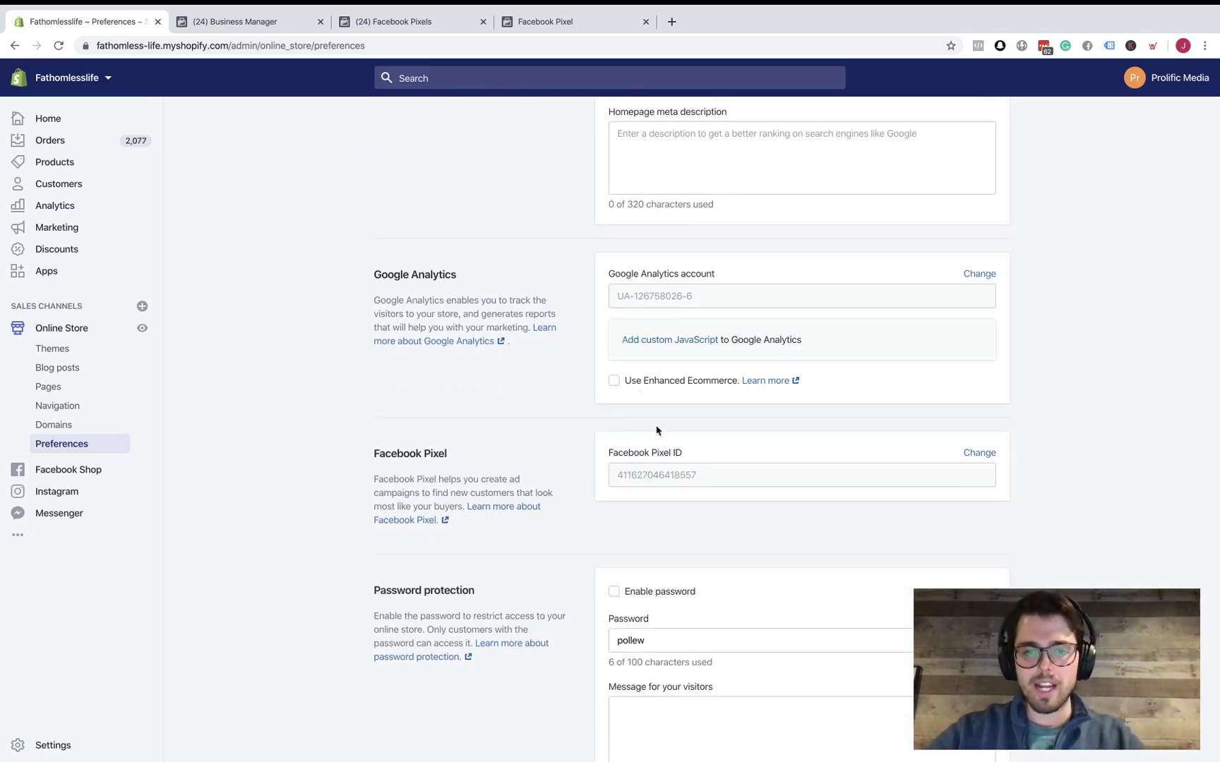
left_click(968, 459)
double_click(740, 473)
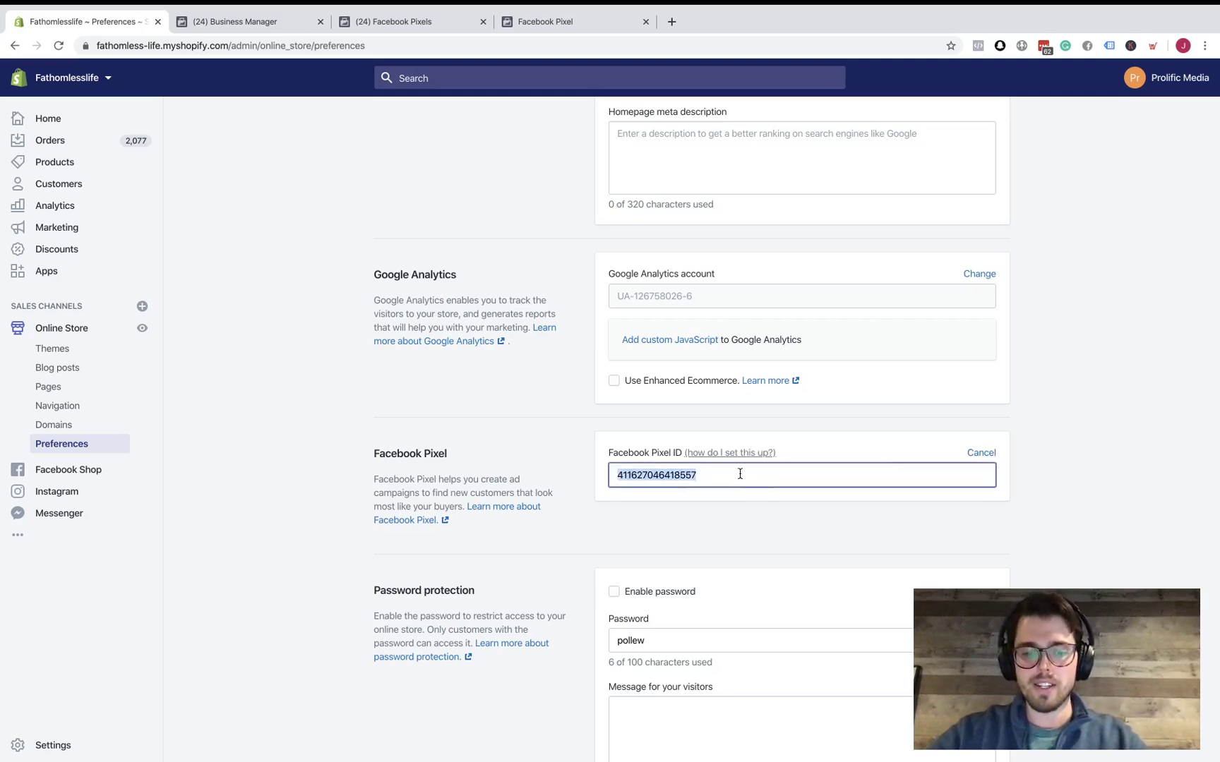
key("ctrl+v")
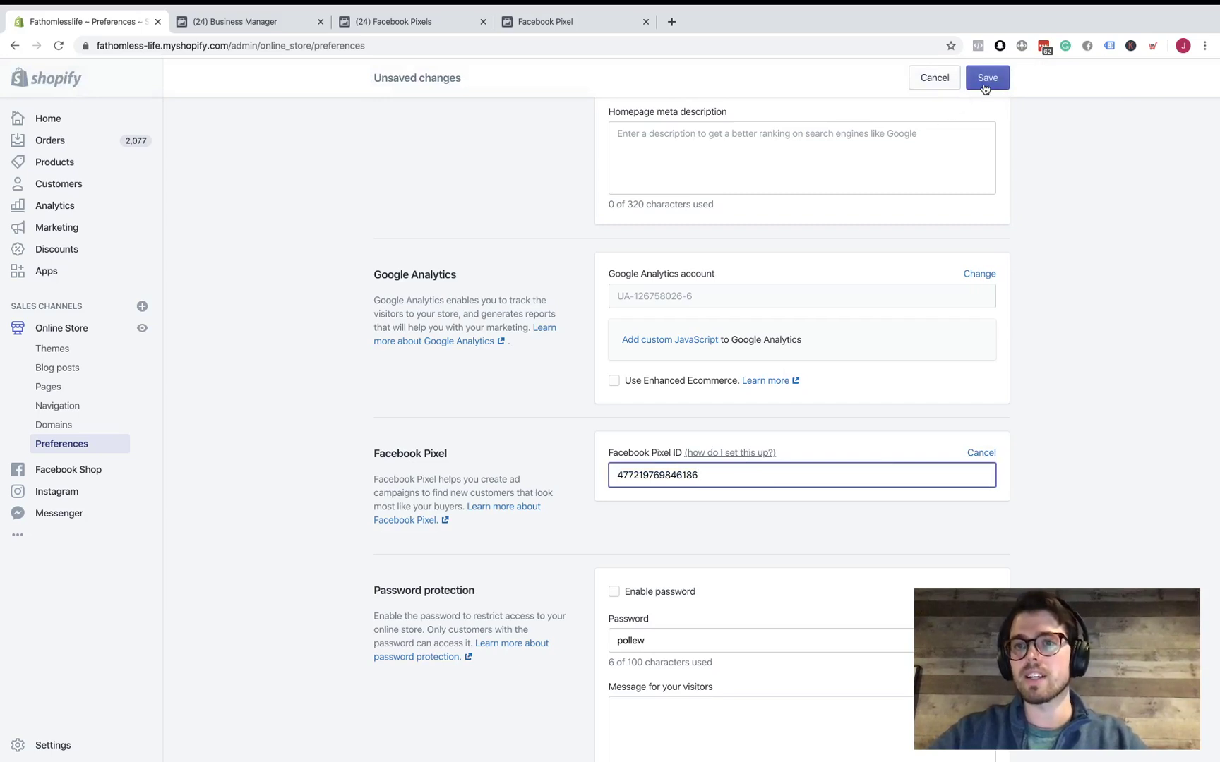